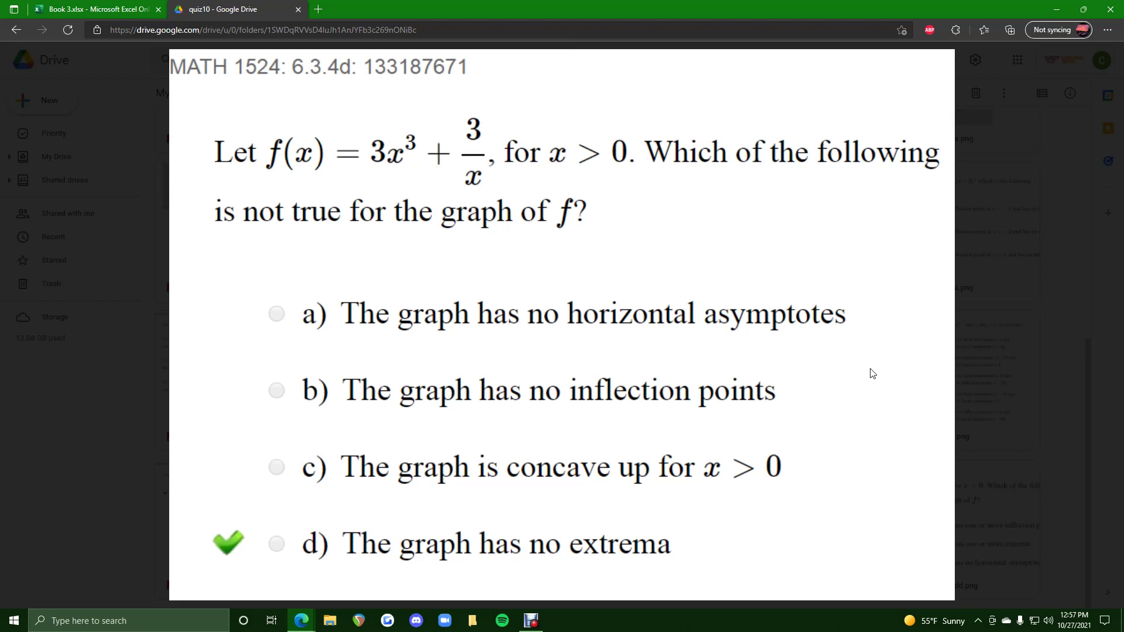
Switch from the Google Drive quiz preview to the Book 3 workbook.
{"action": "left_click", "coordinate": [88, 9]}
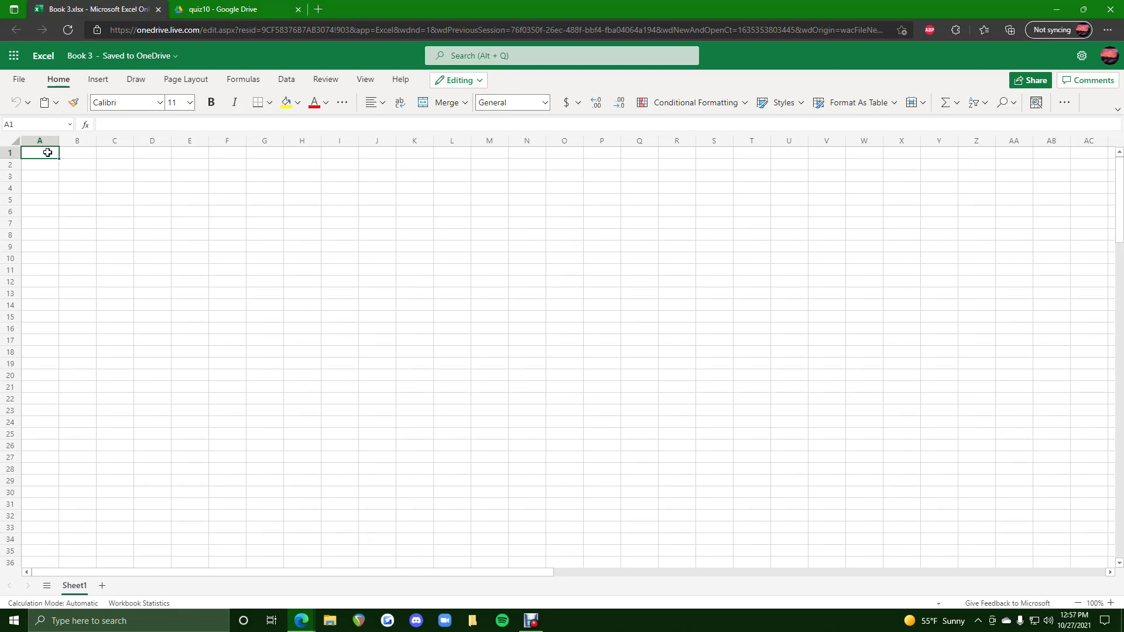
{"action": "type", "text": "0.1"}
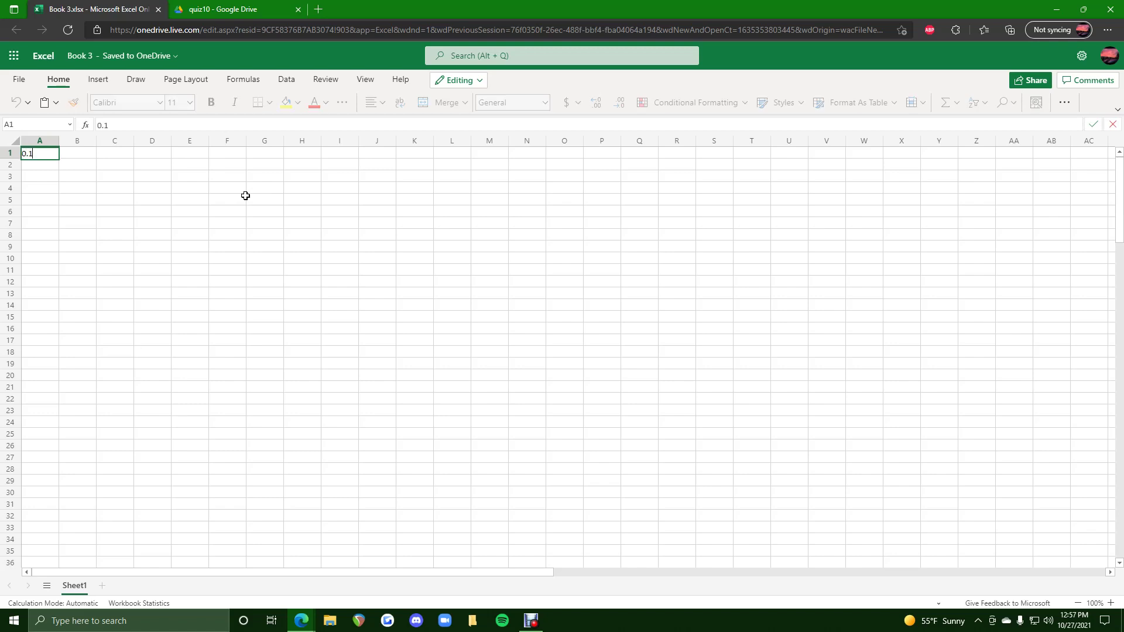
Enter 0.1 and 0.2 in A1:A2 and fill the series down to 3.1 in A31.
{"action": "key", "text": "Return"}
{"action": "left_click", "coordinate": [43, 151]}
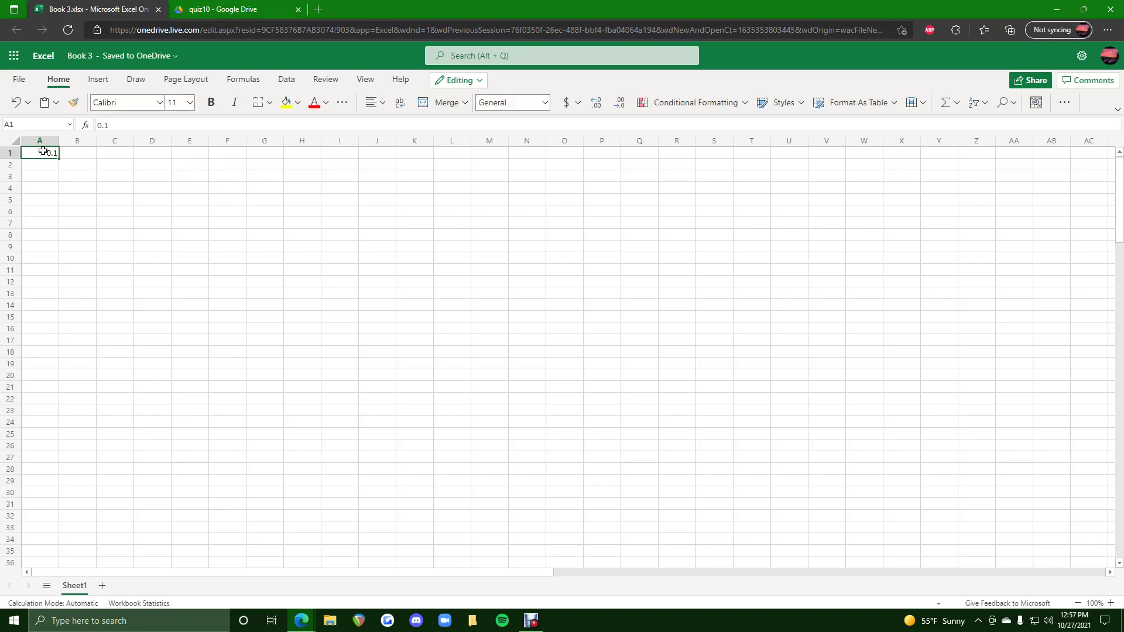
{"action": "left_click", "coordinate": [48, 164]}
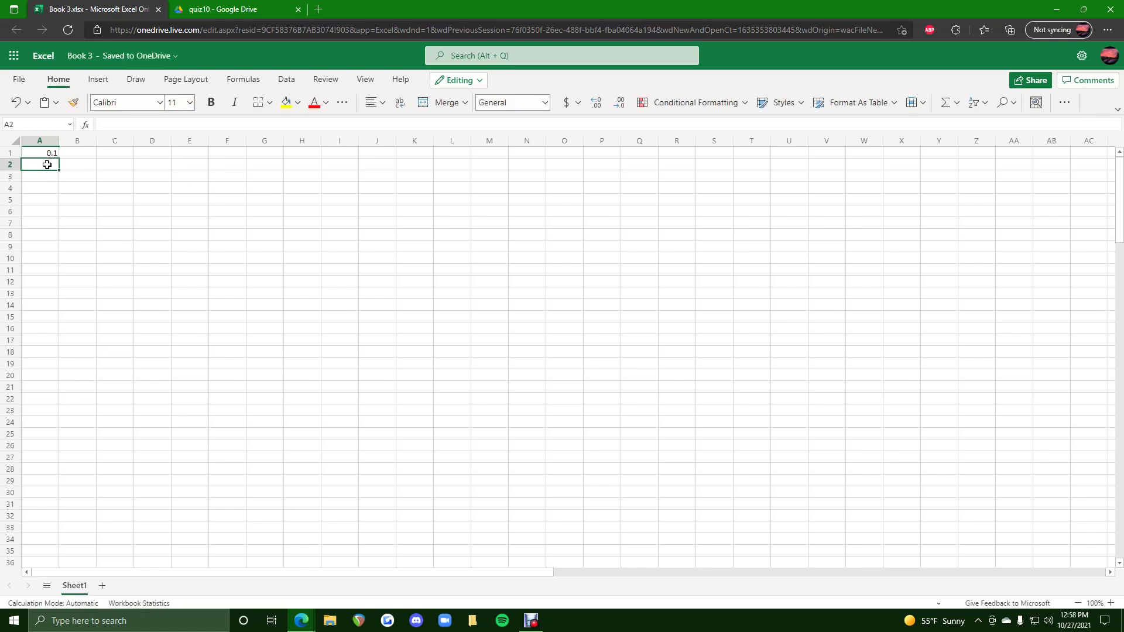
{"action": "type", "text": "0.2"}
{"action": "key", "text": "Return"}
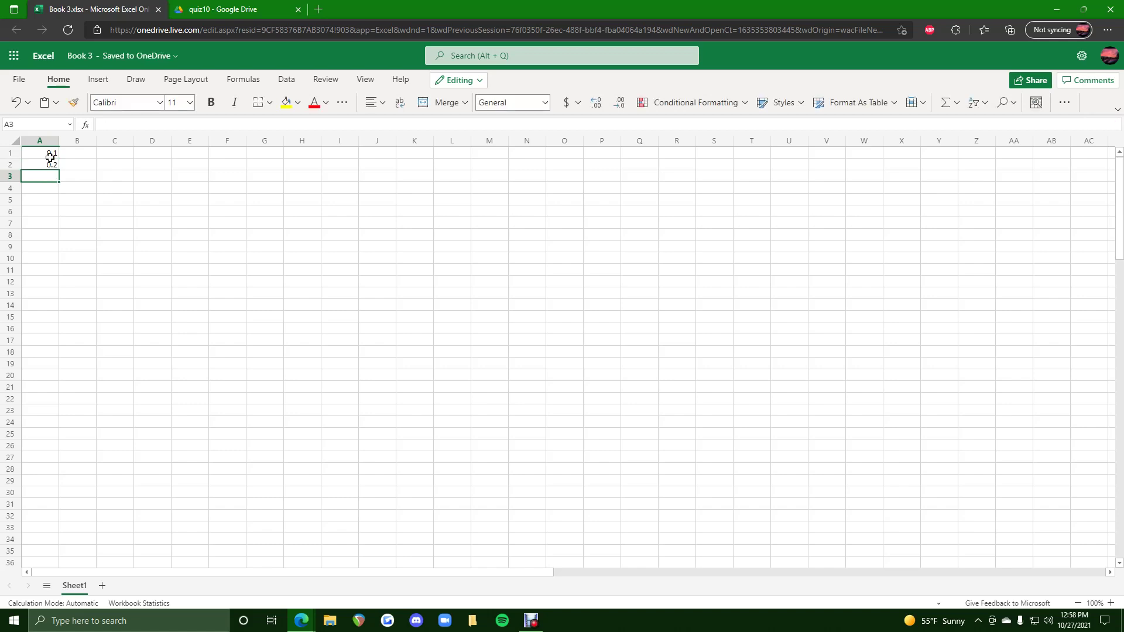
{"action": "left_click", "coordinate": [50, 154]}
{"action": "mouse_move", "coordinate": [46, 154]}
{"action": "left_mouse_down"}
{"action": "mouse_move", "coordinate": [13, 507]}
{"action": "mouse_move", "coordinate": [40, 503]}
{"action": "left_mouse_up"}
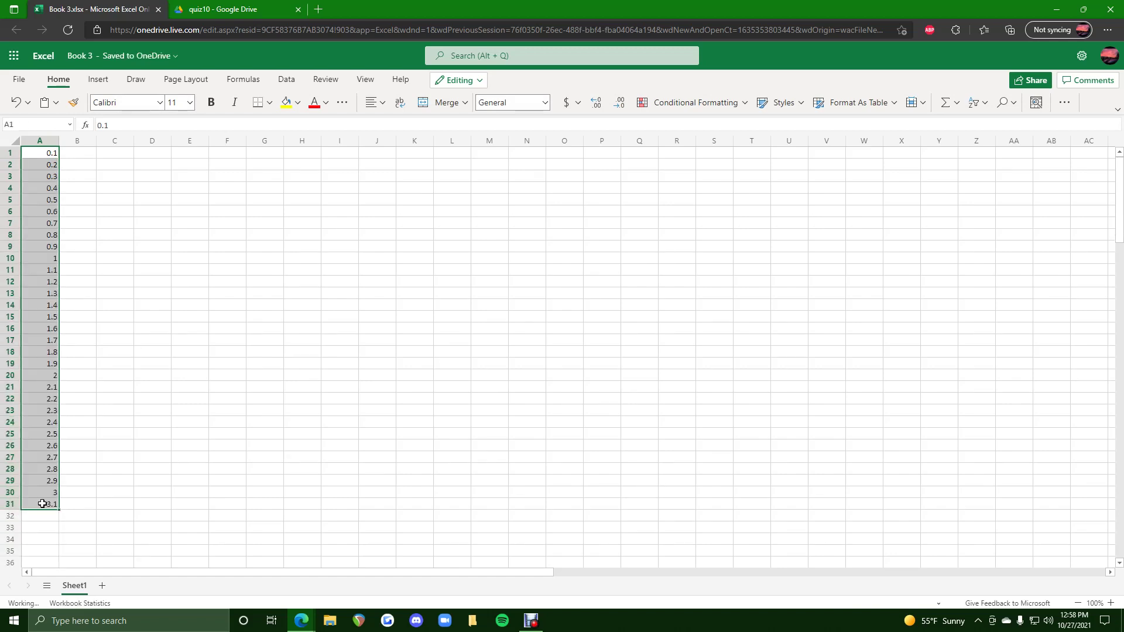
Start =3*A1^3 in B1, checking the function f(x)=3x³+3/x on the quiz.
{"action": "left_click", "coordinate": [72, 153]}
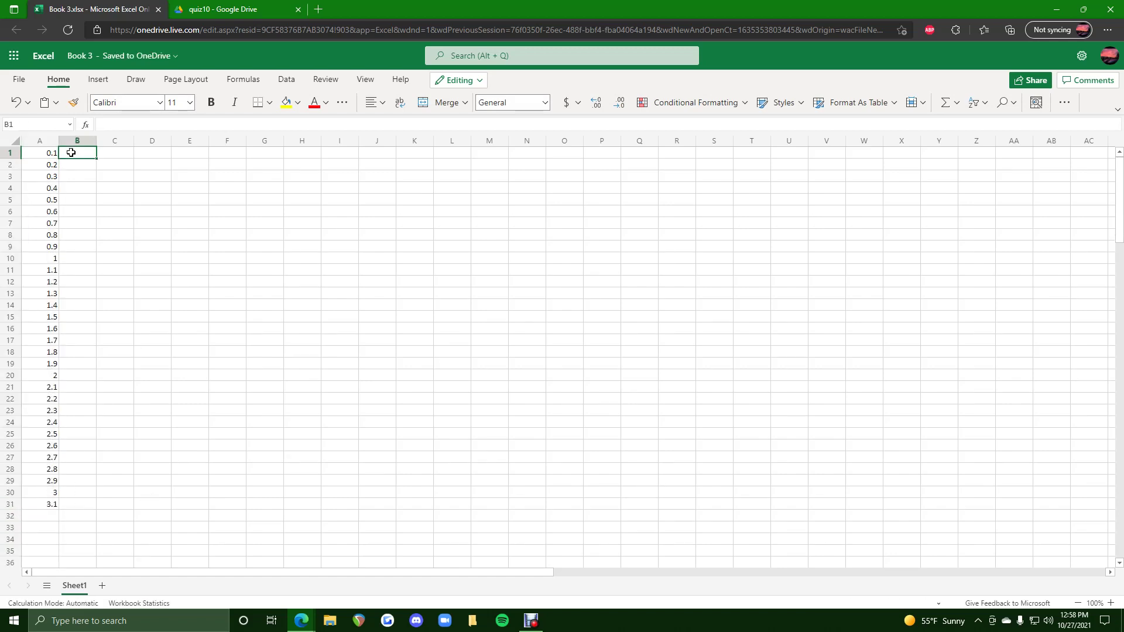
{"action": "type", "text": "="}
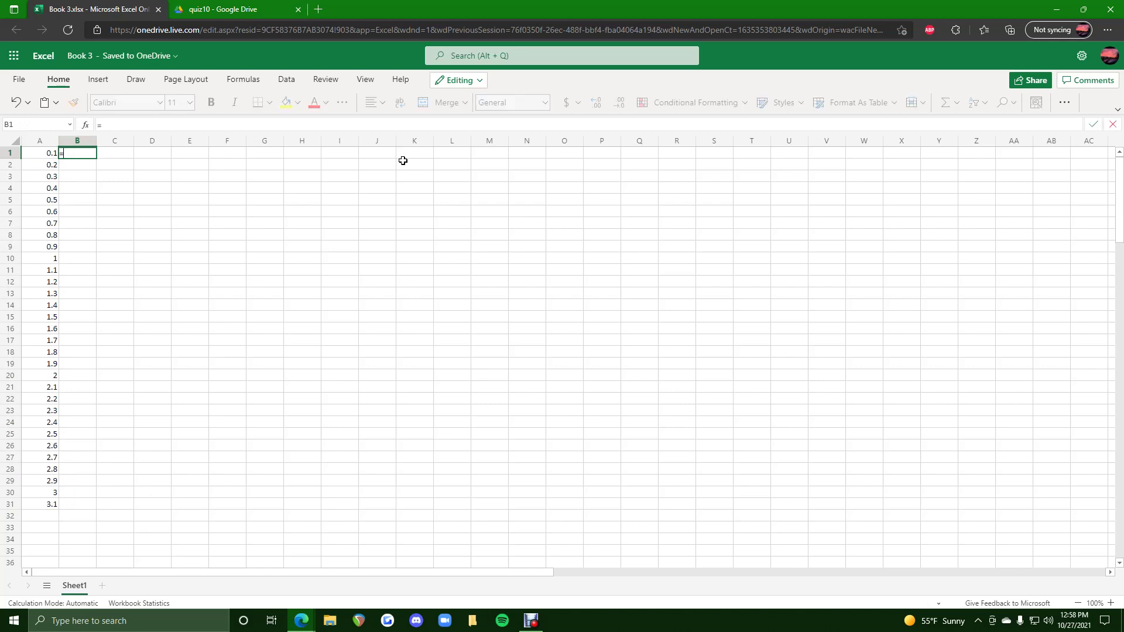
{"action": "left_click", "coordinate": [267, 6]}
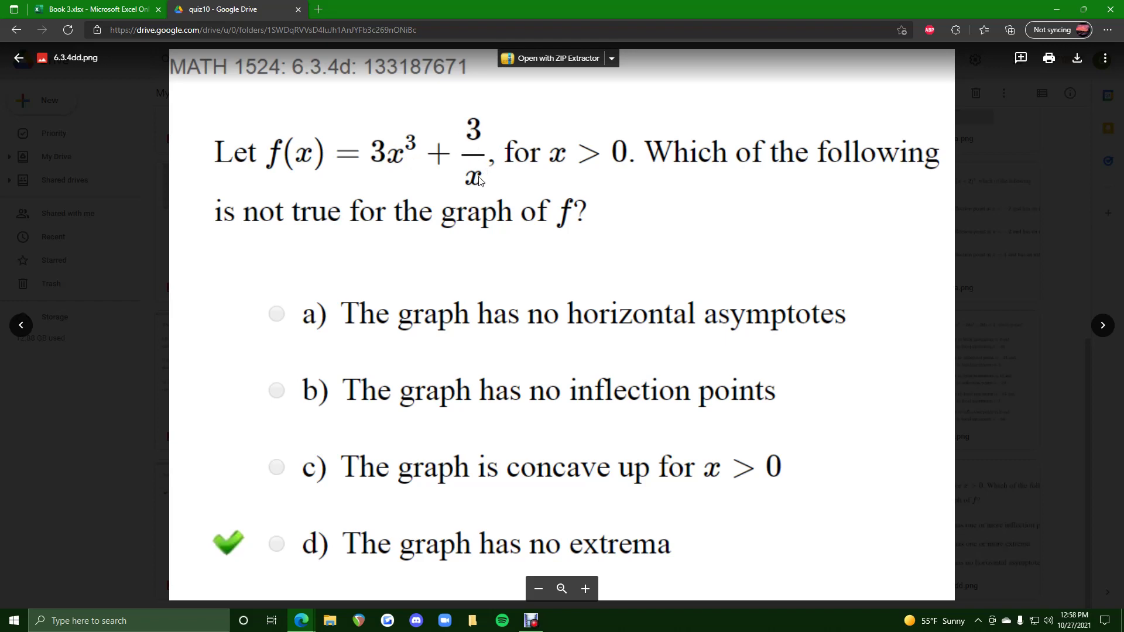
{"action": "left_click", "coordinate": [89, 9]}
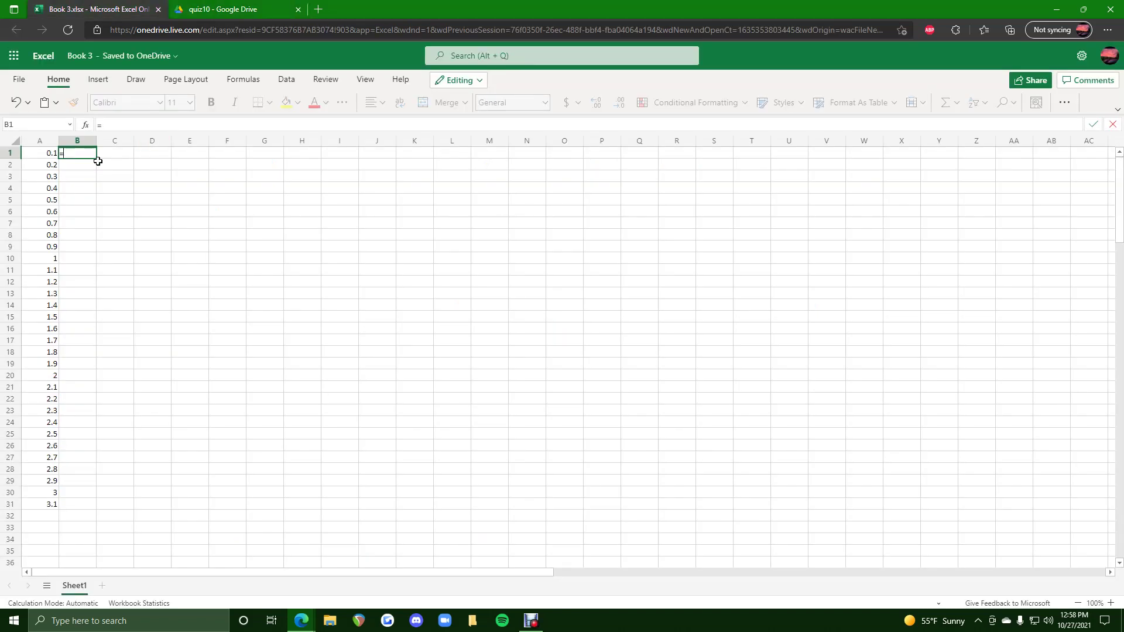
{"action": "type", "text": "3*"}
{"action": "left_click", "coordinate": [243, 6]}
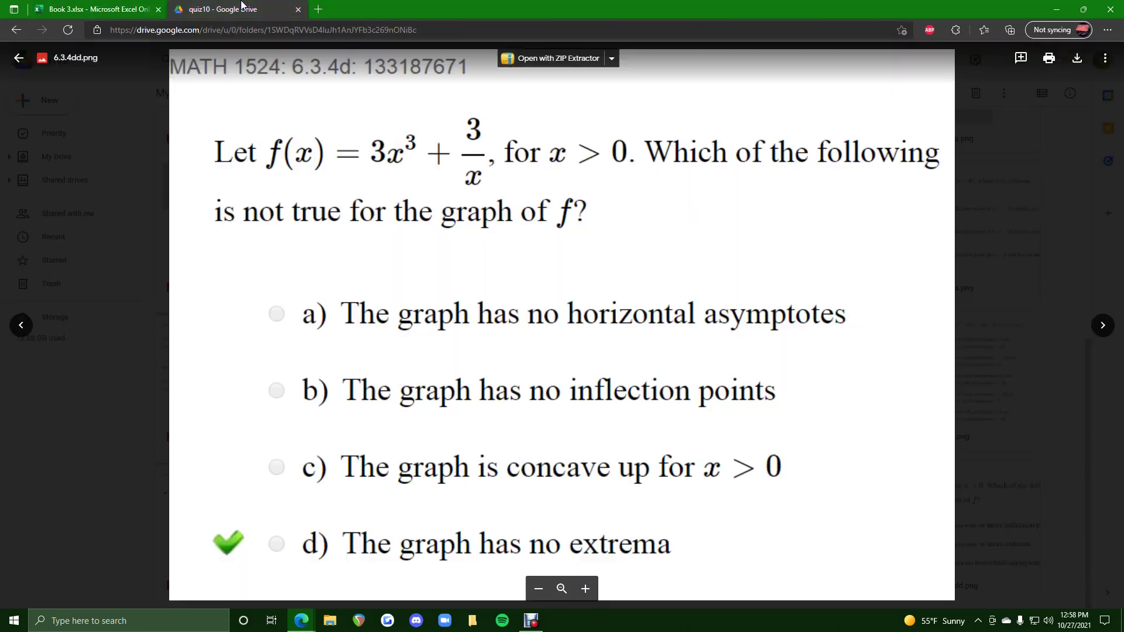
{"action": "left_click", "coordinate": [99, 5]}
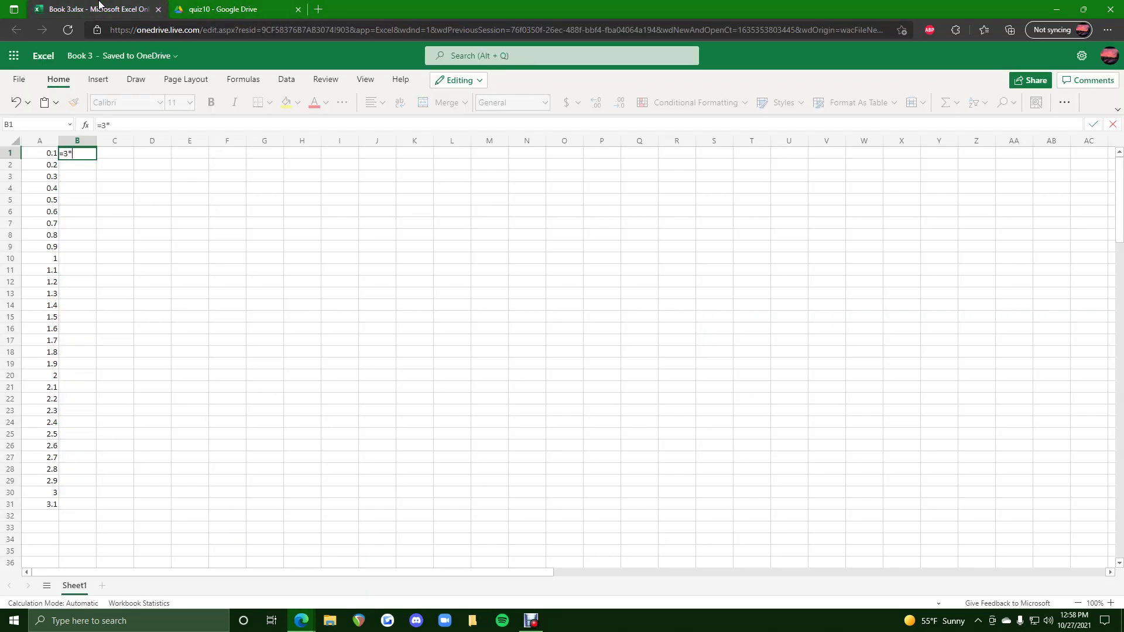
{"action": "left_click", "coordinate": [208, 5]}
{"action": "left_click", "coordinate": [123, 8]}
{"action": "left_click", "coordinate": [49, 155]}
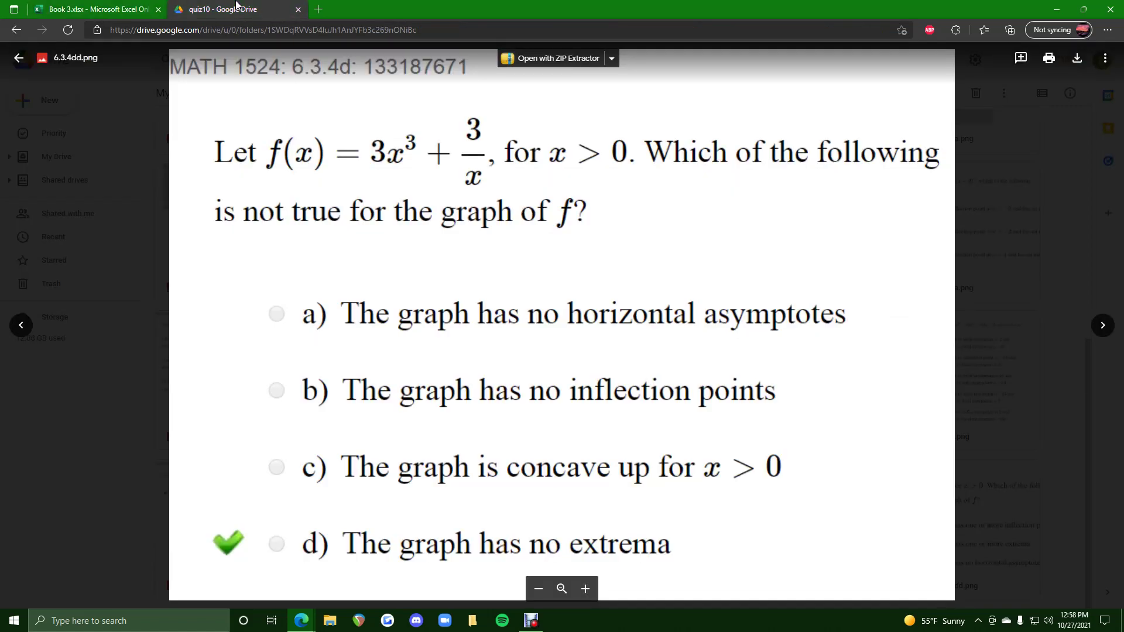
Complete B1 as =3*A1^3+3/A1, giving 30.003 for x=0.1, and verify it.
{"action": "left_click", "coordinate": [230, 10]}
{"action": "left_click", "coordinate": [129, 7]}
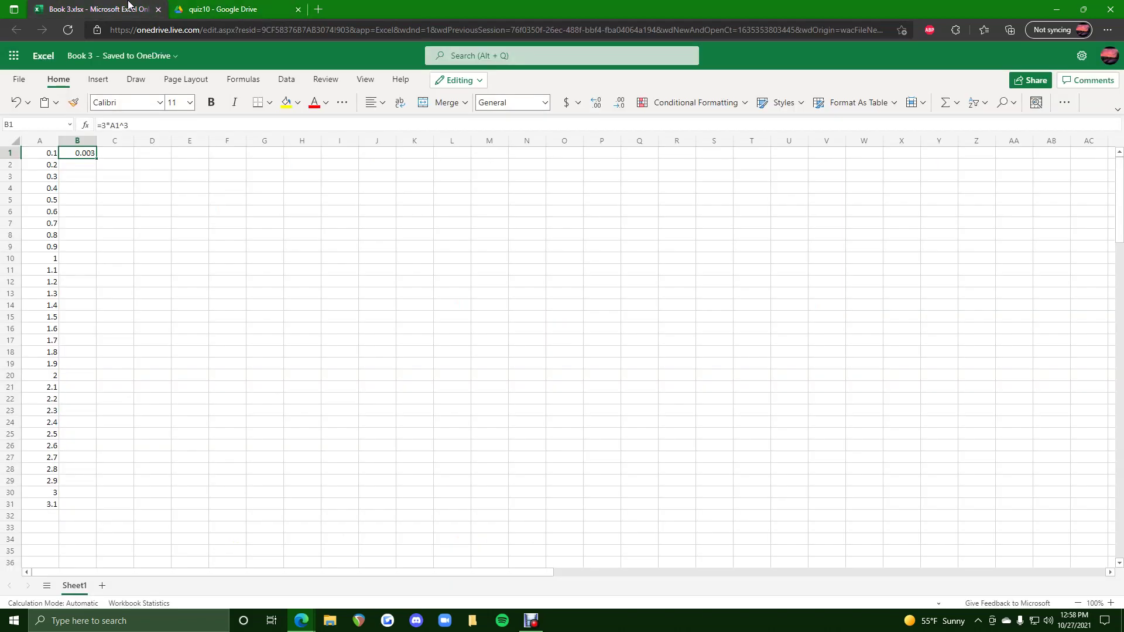
{"action": "left_click", "coordinate": [191, 124]}
{"action": "type", "text": "+3/"}
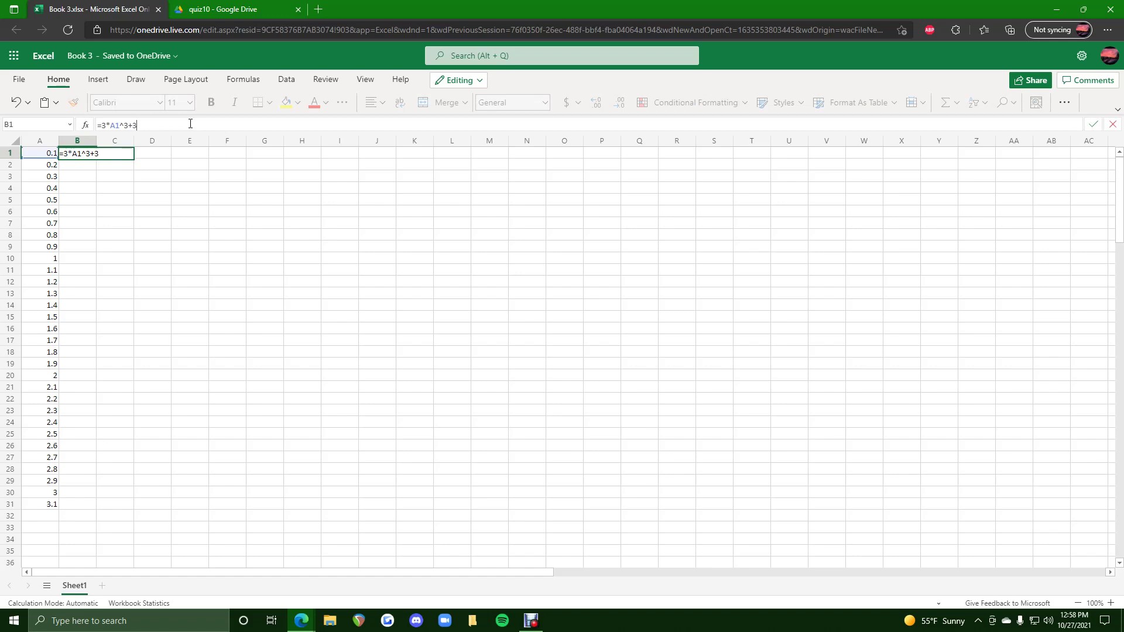
{"action": "left_click", "coordinate": [44, 152]}
{"action": "key", "text": "Return"}
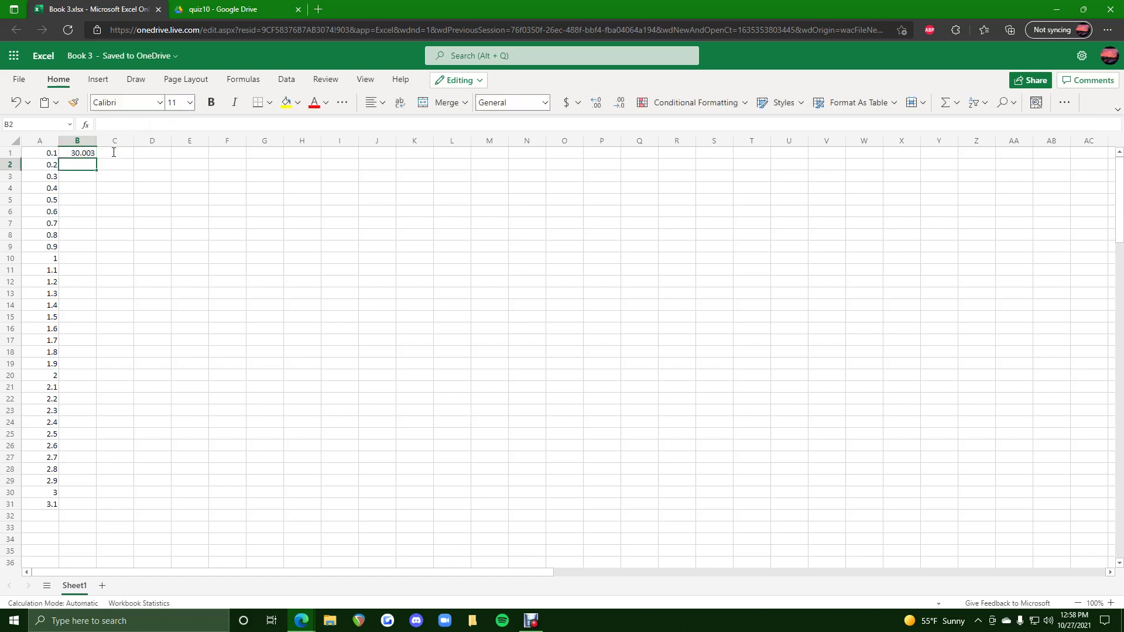
{"action": "left_click", "coordinate": [81, 153]}
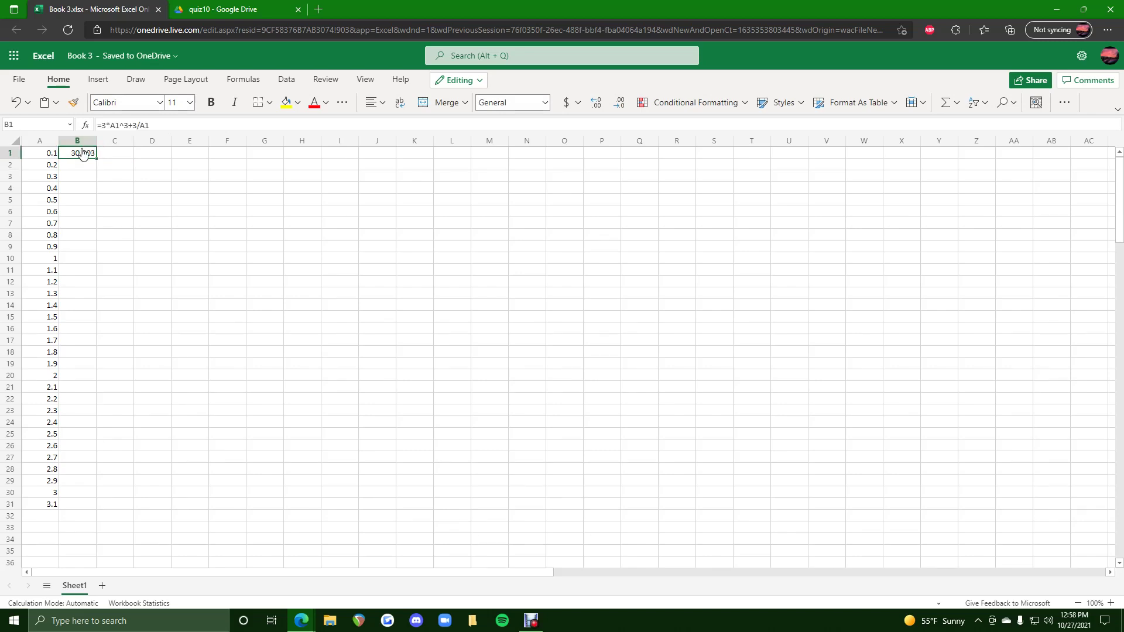
{"action": "left_click", "coordinate": [40, 151]}
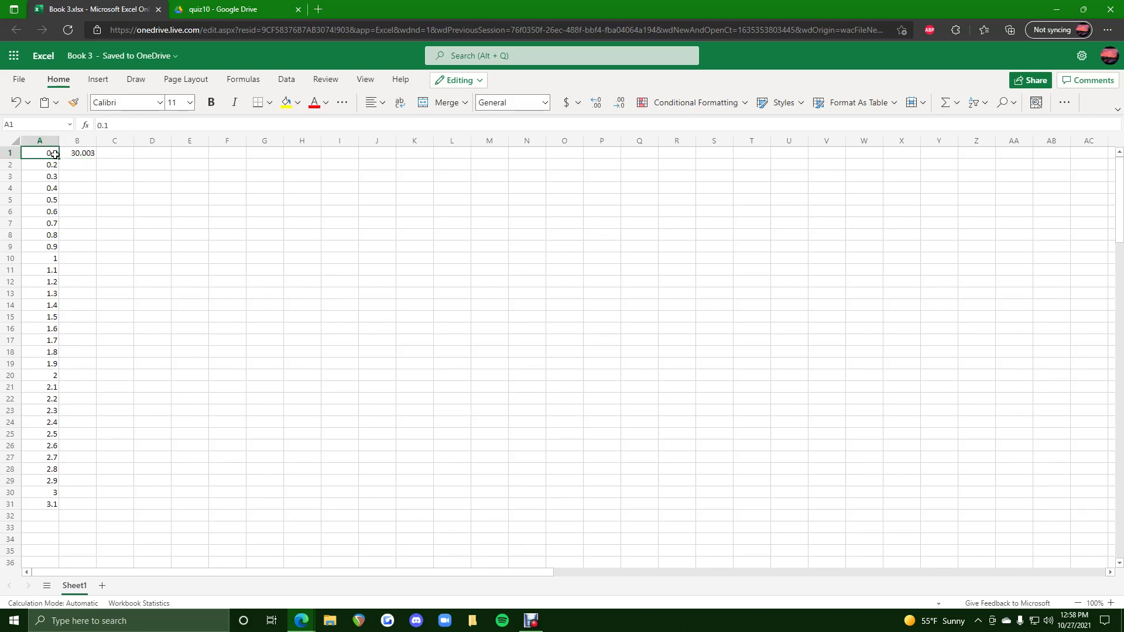
{"action": "left_click", "coordinate": [82, 155]}
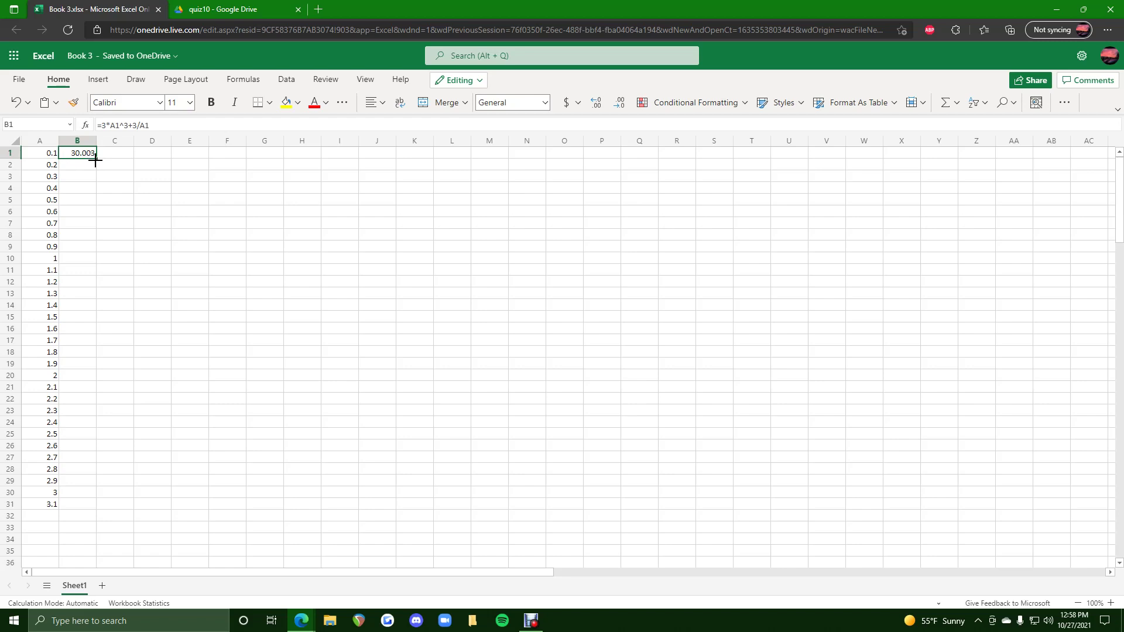
Fill the f(x) formula down to row 31, then select A1:B25 as the chart range.
{"action": "left_click_drag", "start_coordinate": [97, 158], "coordinate": [76, 507]}
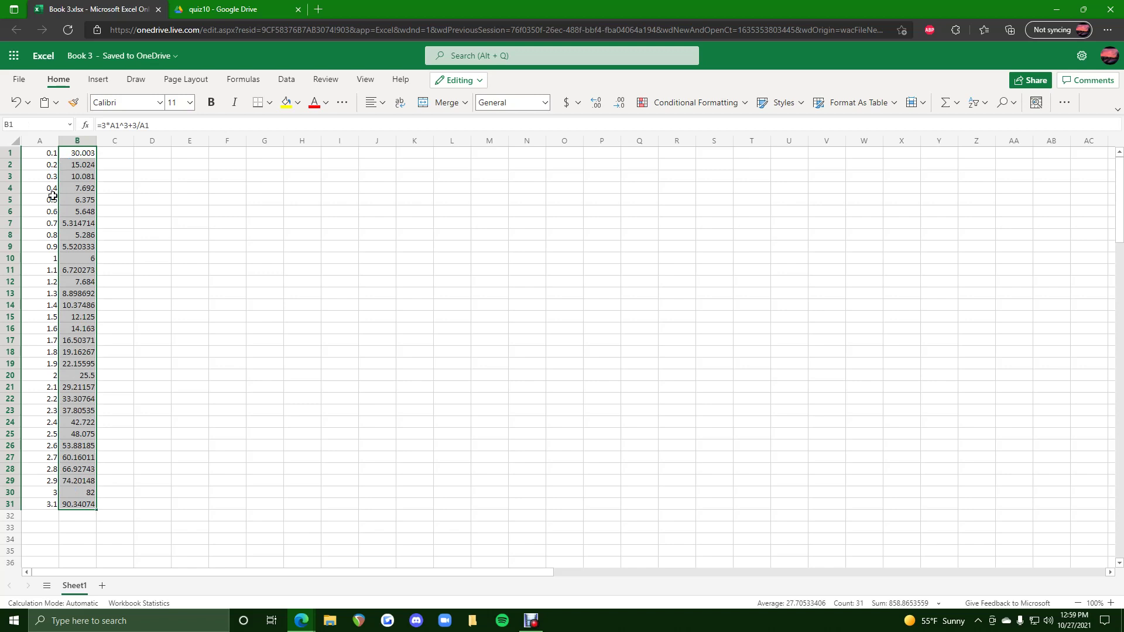
{"action": "left_click_drag", "start_coordinate": [49, 156], "coordinate": [31, 313]}
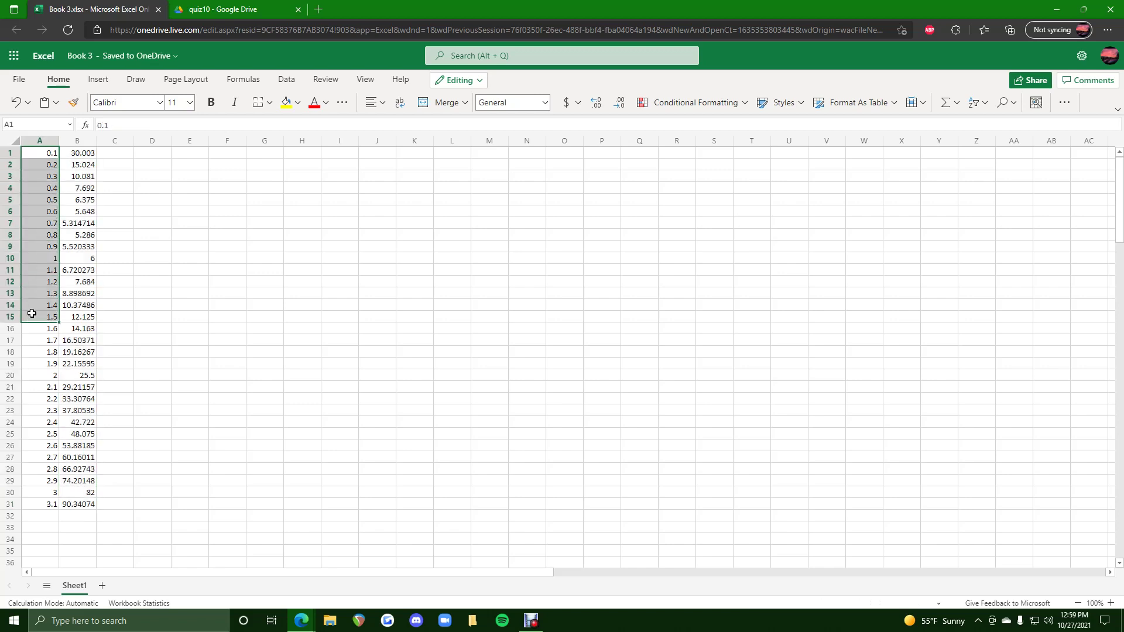
{"action": "left_click", "coordinate": [27, 164]}
{"action": "mouse_move", "coordinate": [34, 153]}
{"action": "left_mouse_down"}
{"action": "mouse_move", "coordinate": [73, 366]}
{"action": "mouse_move", "coordinate": [82, 501]}
{"action": "mouse_move", "coordinate": [87, 474]}
{"action": "left_mouse_up"}
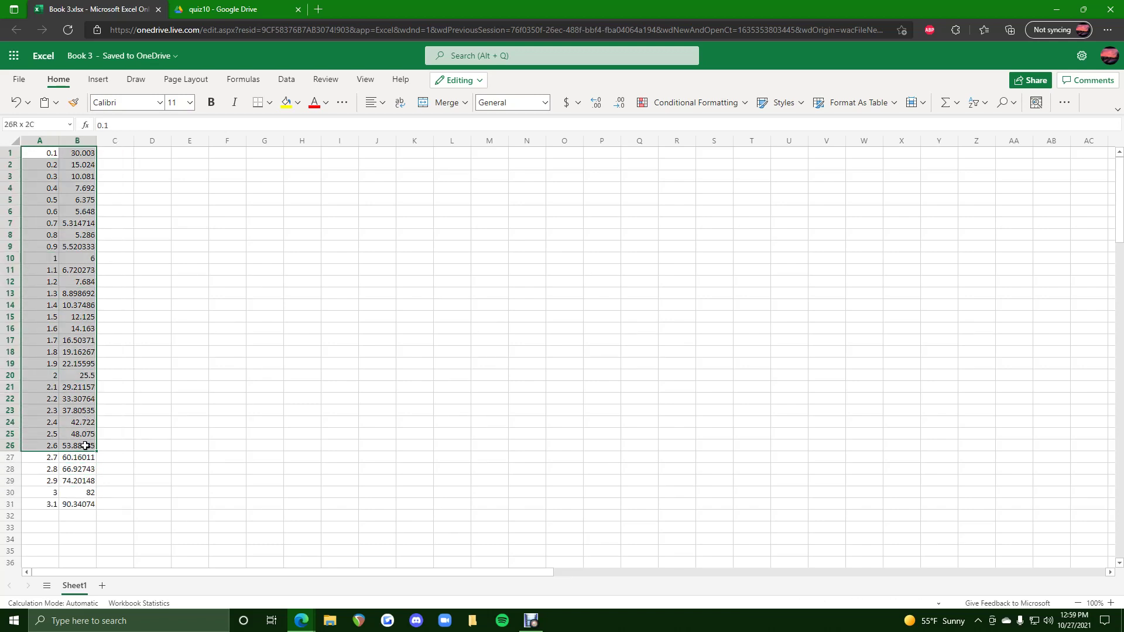
{"action": "mouse_move", "coordinate": [88, 474]}
{"action": "left_mouse_down"}
{"action": "mouse_move", "coordinate": [96, 502]}
{"action": "mouse_move", "coordinate": [88, 386]}
{"action": "left_mouse_up"}
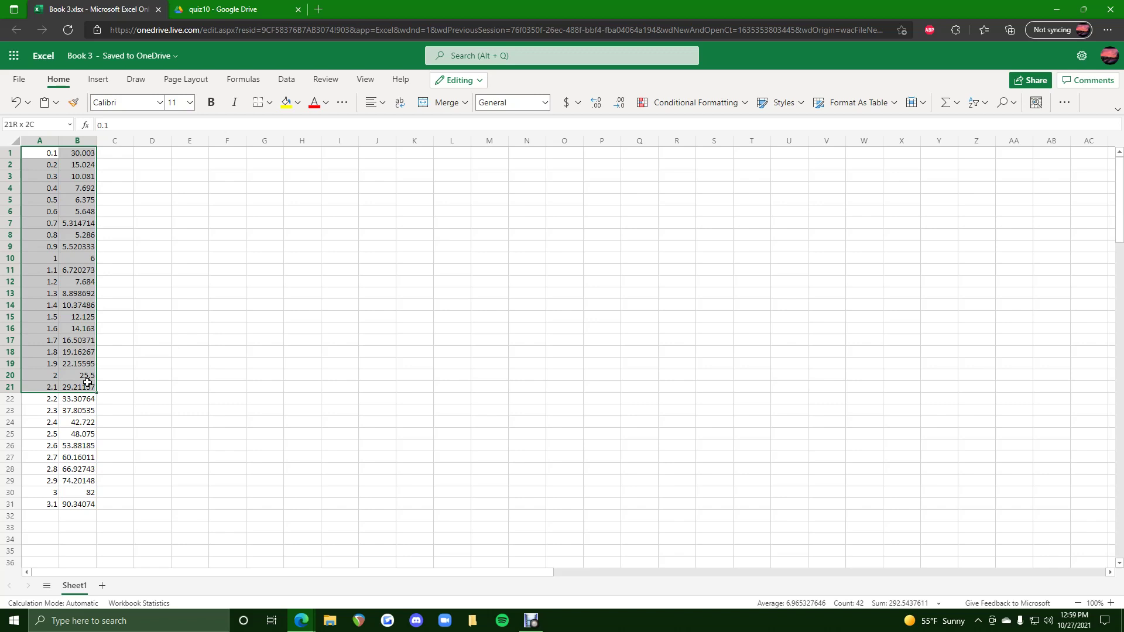
{"action": "left_click_drag", "start_coordinate": [87, 382], "coordinate": [87, 434]}
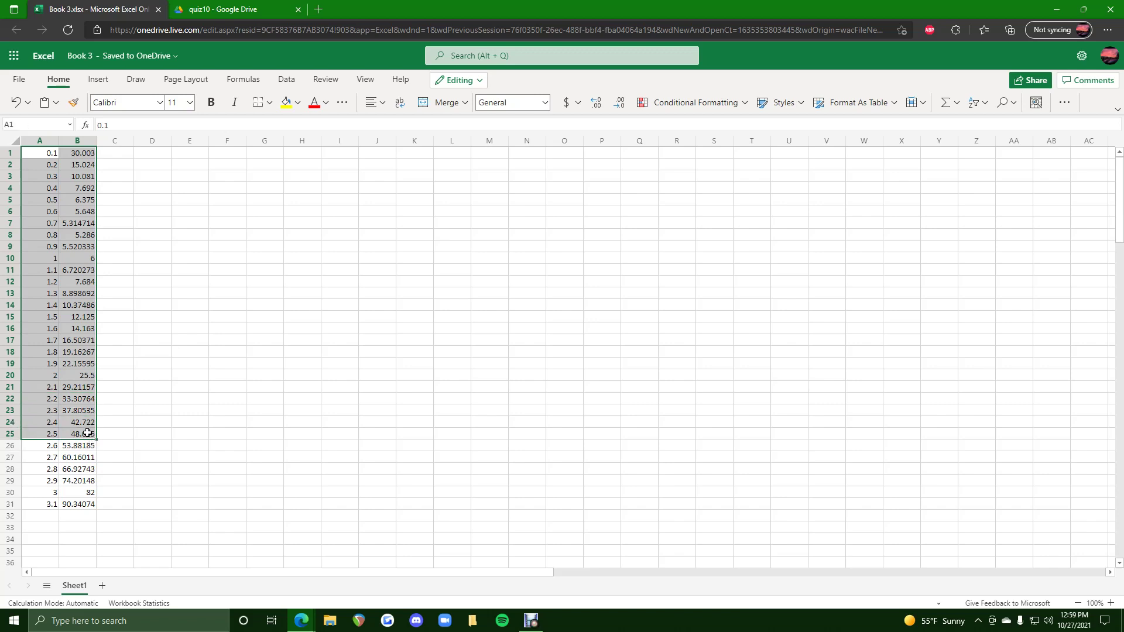
Insert a Scatter with Smooth Lines and Markers chart, then view the quiz question.
{"action": "left_click", "coordinate": [97, 79]}
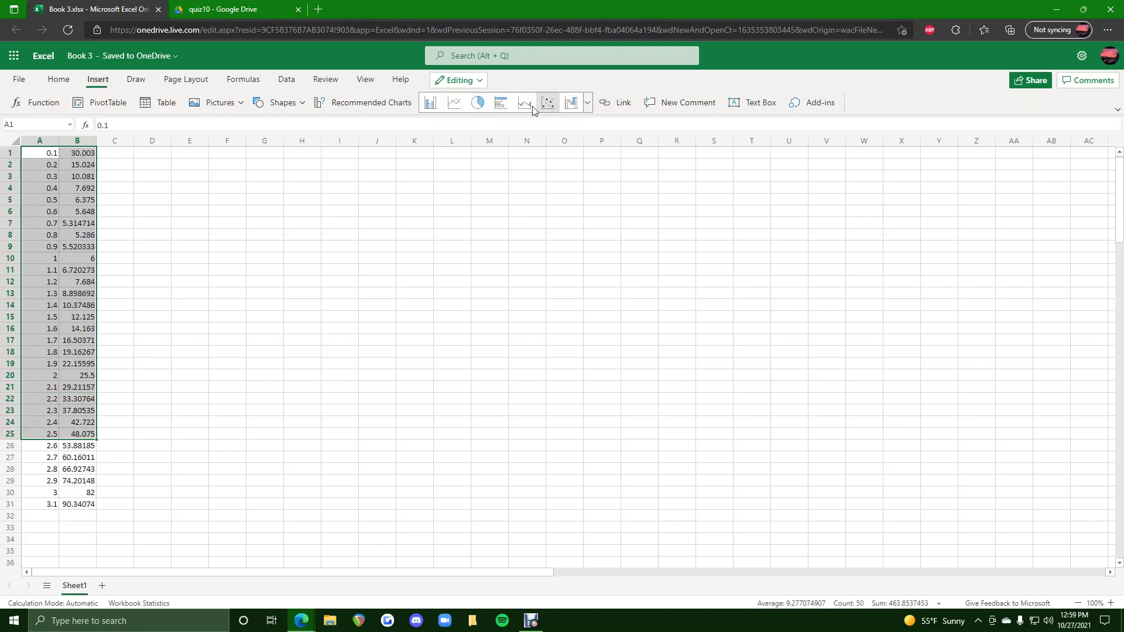
{"action": "left_click", "coordinate": [587, 102]}
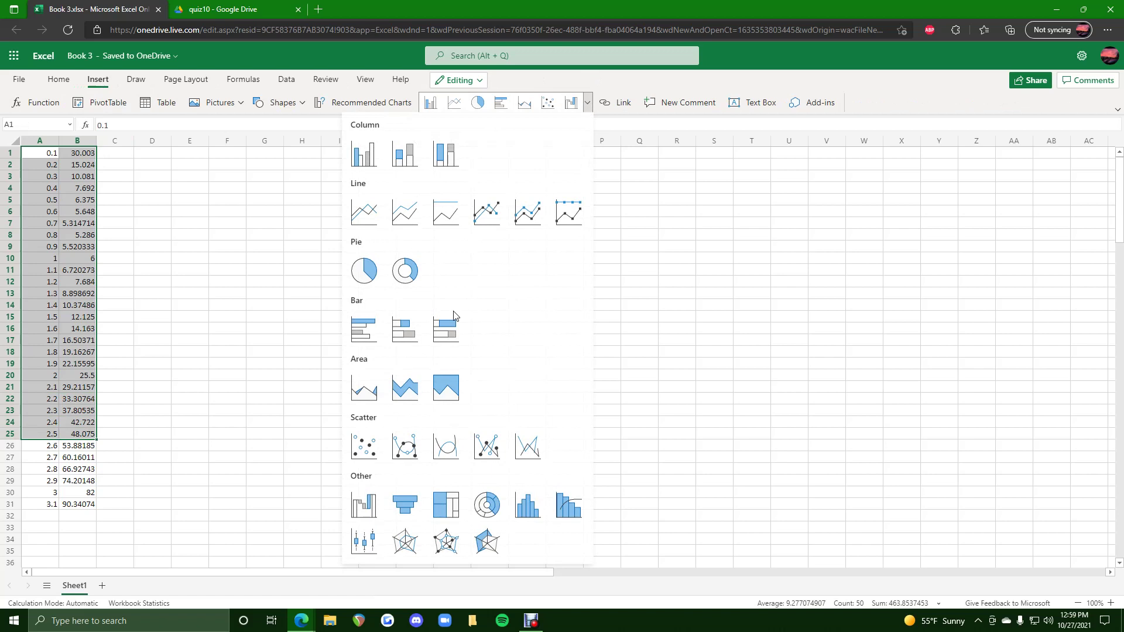
{"action": "left_click", "coordinate": [405, 447]}
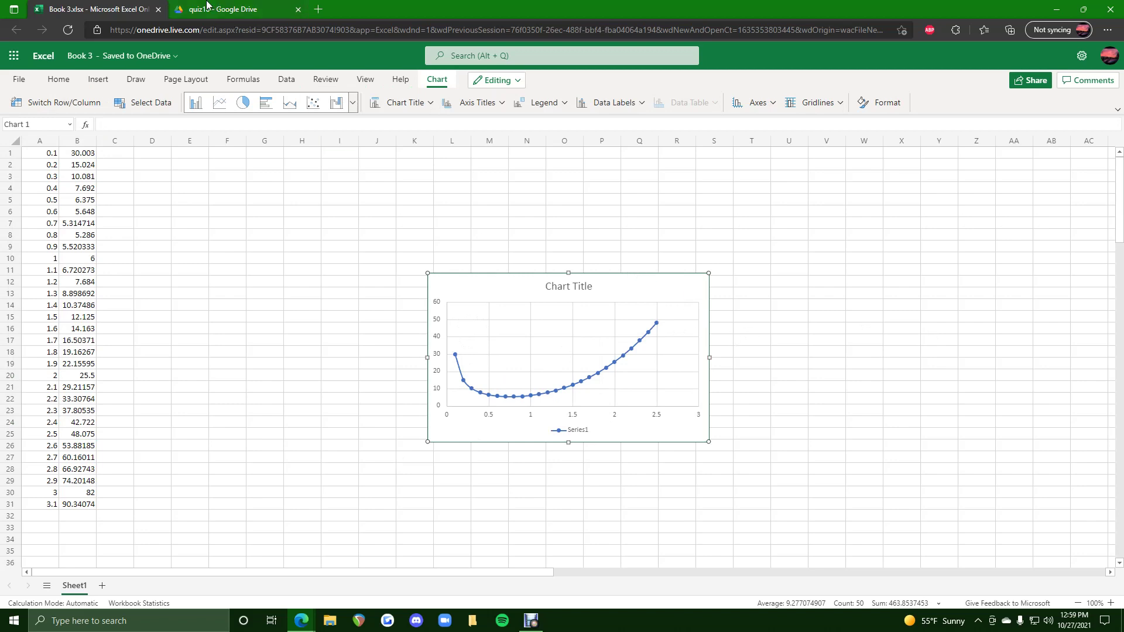
{"action": "left_click", "coordinate": [207, 9]}
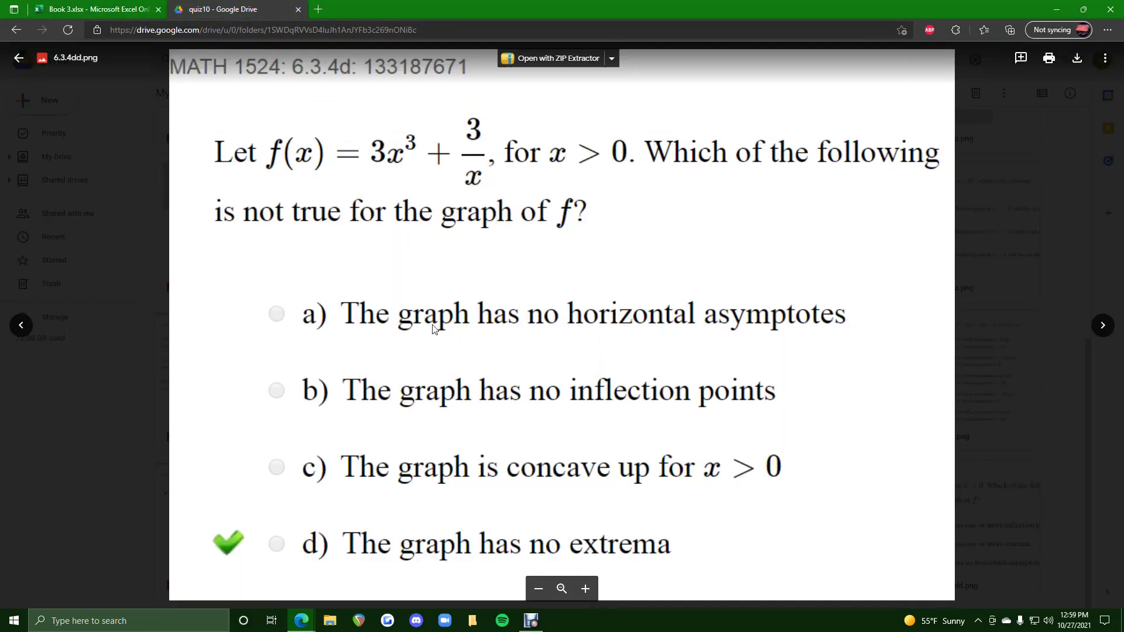
Enlarge the chart and move it left beside the data, checking the quiz question between.
{"action": "left_click", "coordinate": [68, 8]}
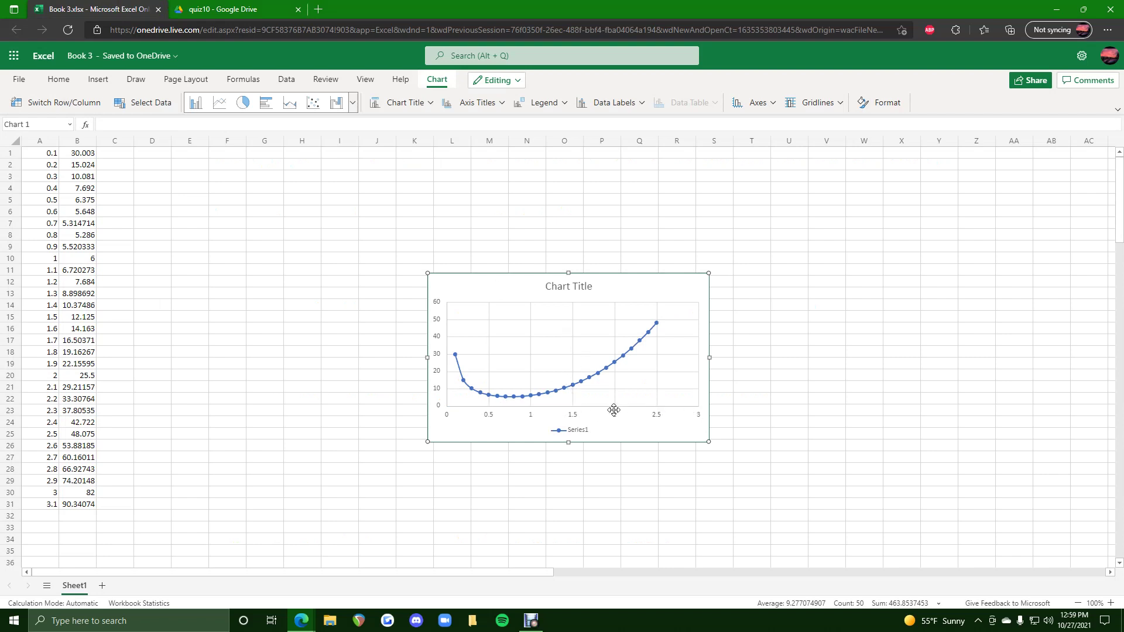
{"action": "left_click_drag", "start_coordinate": [709, 274], "coordinate": [900, 133]}
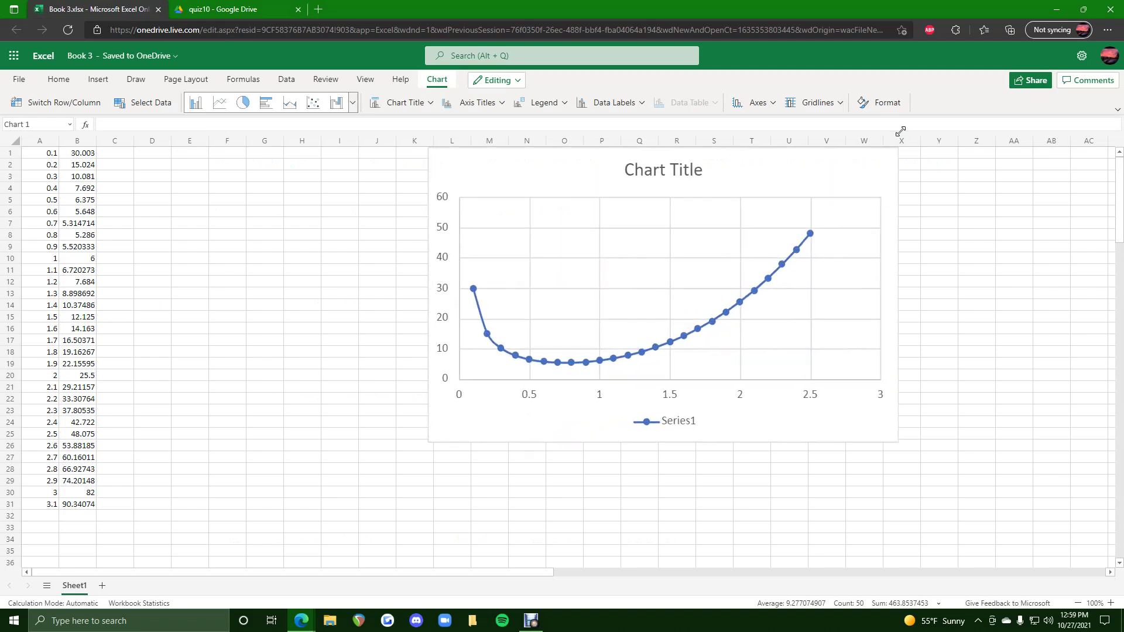
{"action": "left_click_drag", "start_coordinate": [700, 273], "coordinate": [469, 323]}
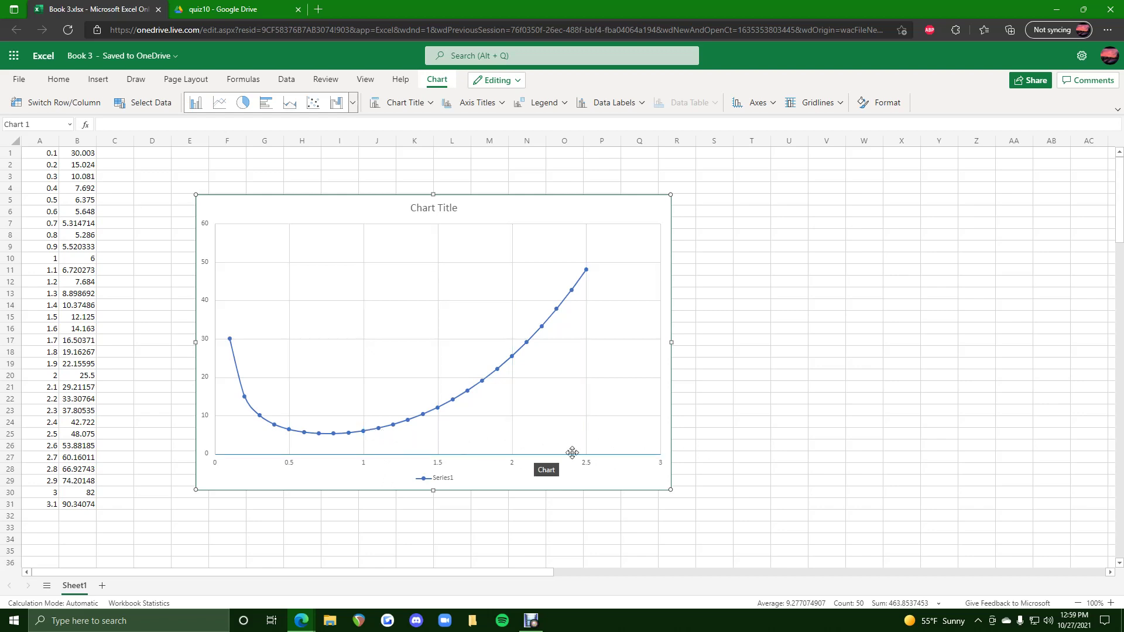
{"action": "left_click", "coordinate": [225, 7]}
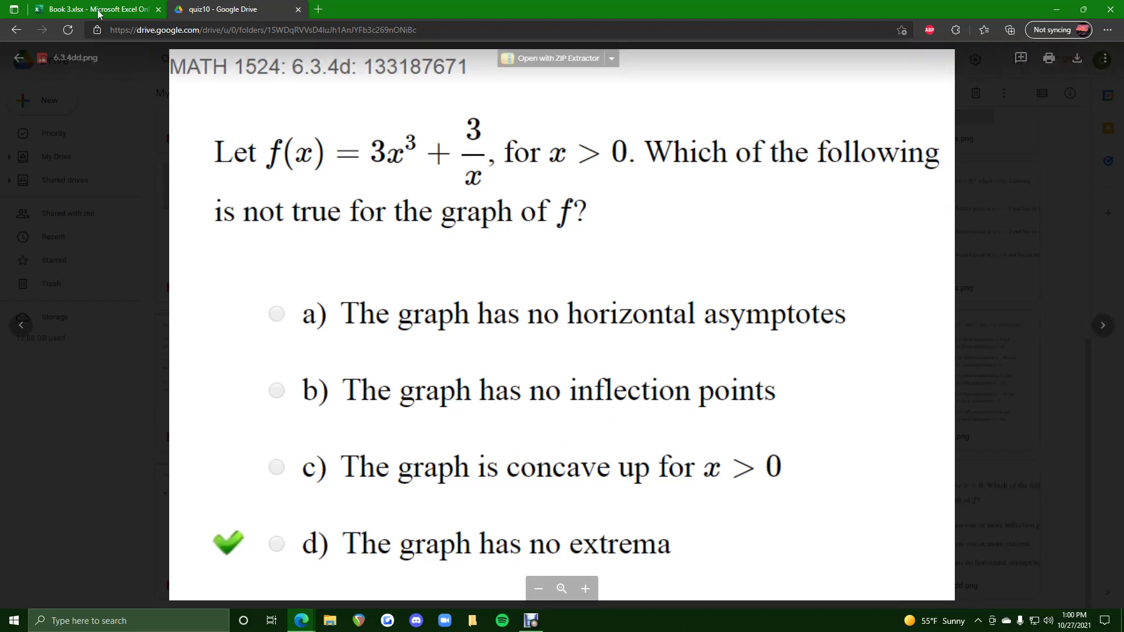
{"action": "key", "text": "ctrl+Tab"}
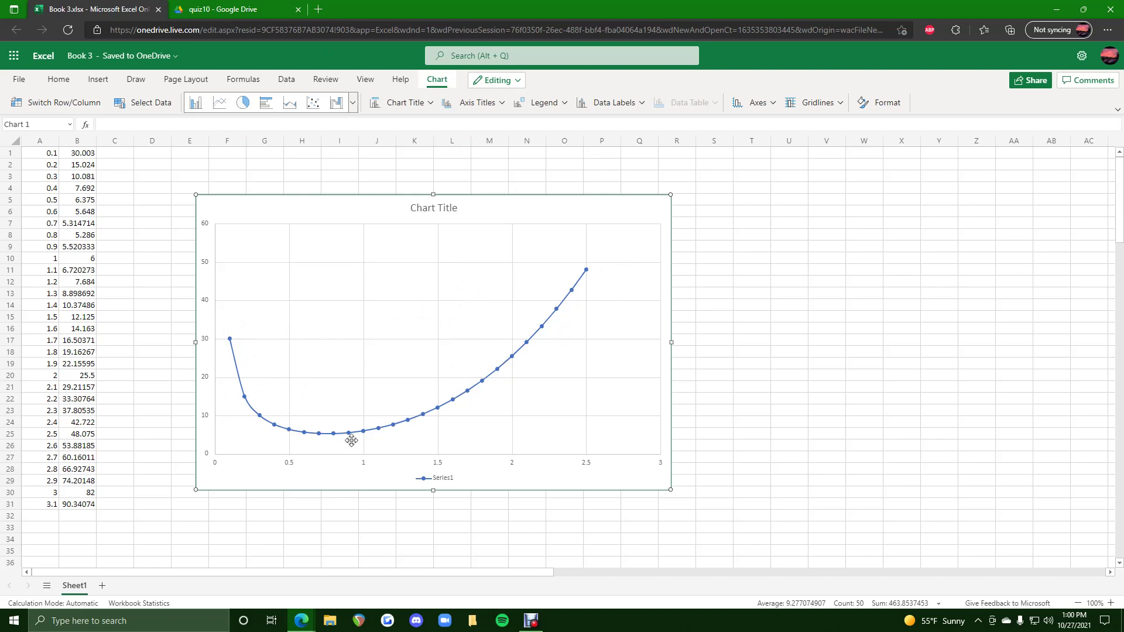
{"action": "key", "text": "ctrl+Tab"}
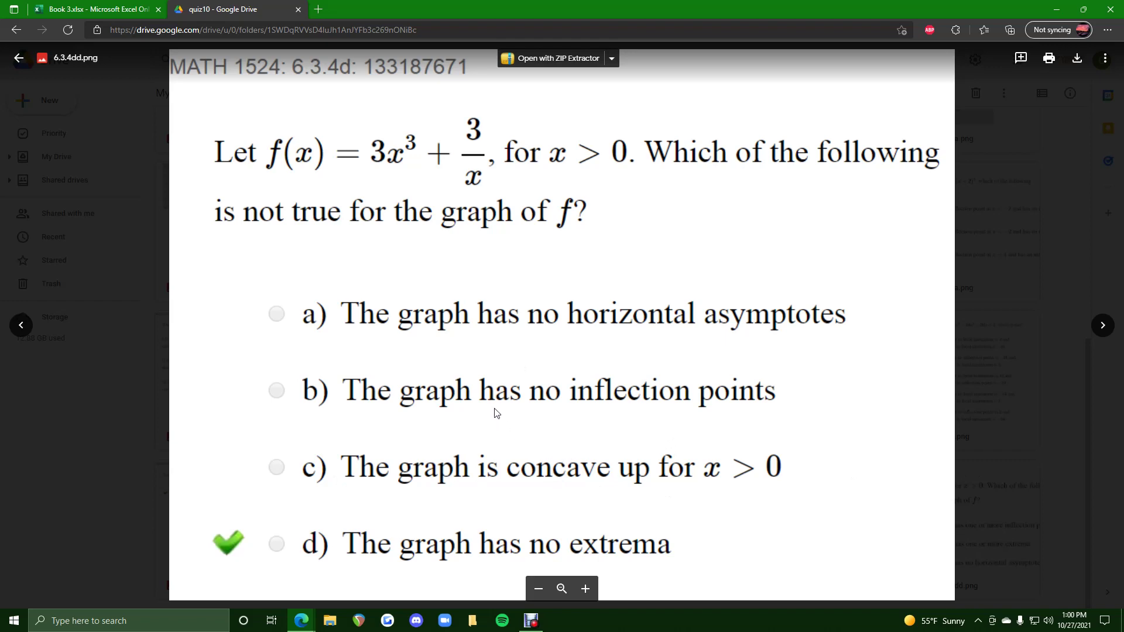
{"action": "left_click", "coordinate": [38, 7]}
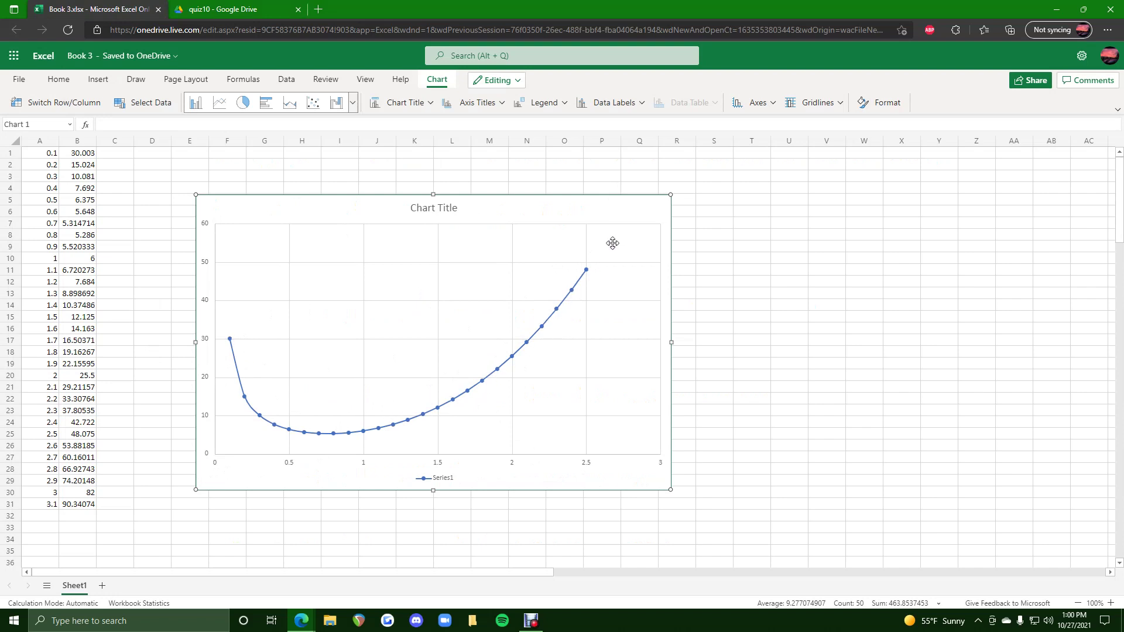
{"action": "left_click", "coordinate": [52, 513]}
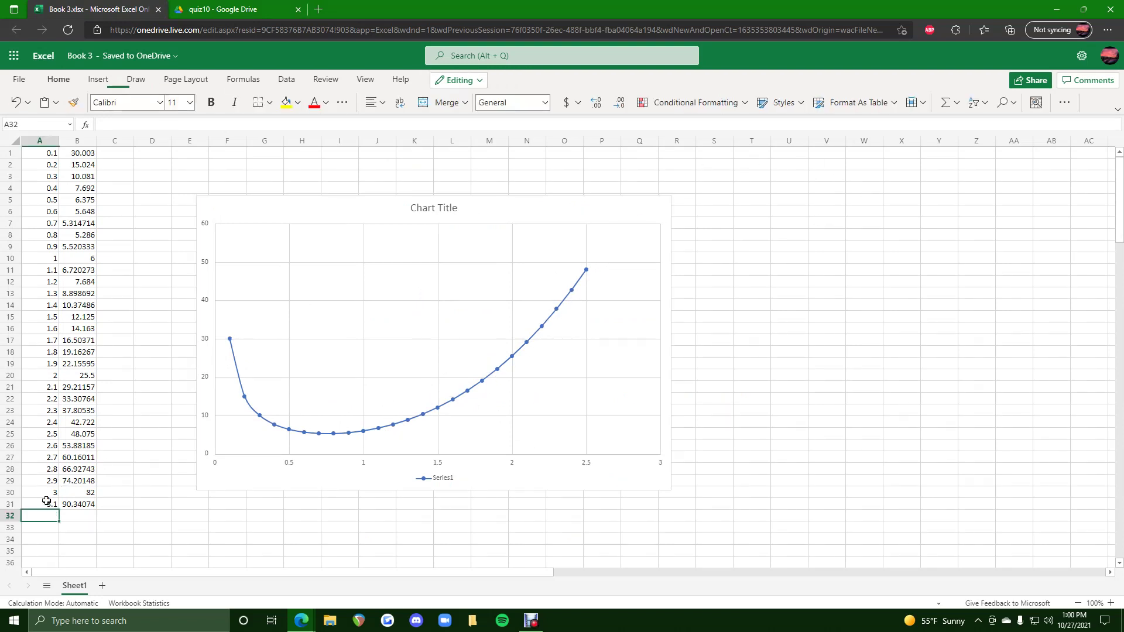
{"action": "scroll", "coordinate": [44, 457], "scroll_direction": "down", "scroll_amount": 4}
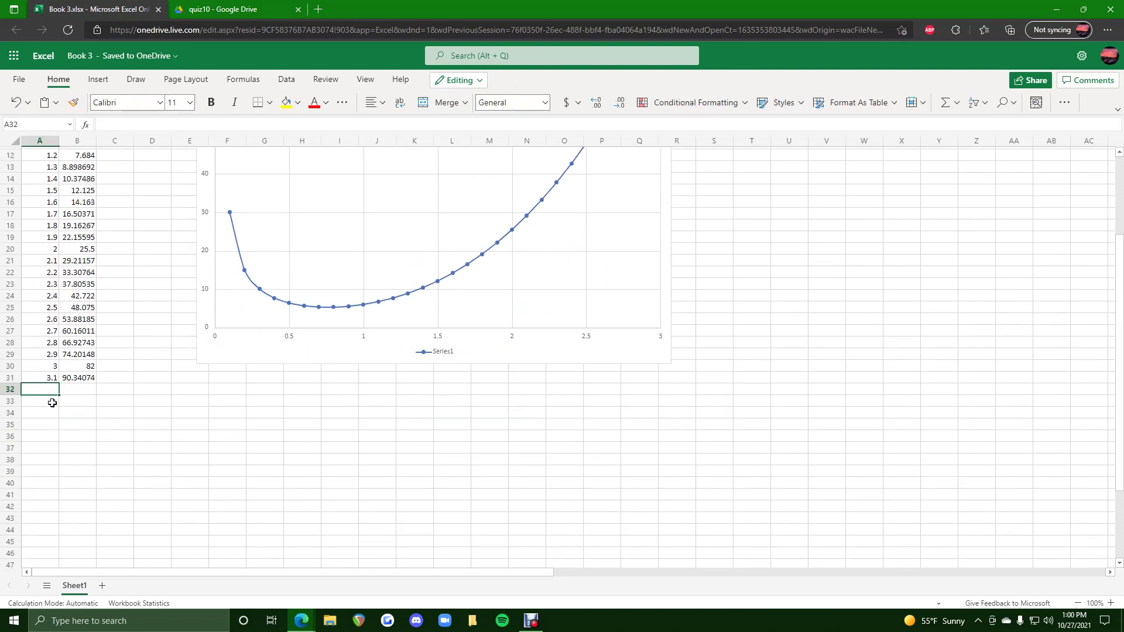
{"action": "scroll", "coordinate": [50, 396], "scroll_direction": "up", "scroll_amount": 4}
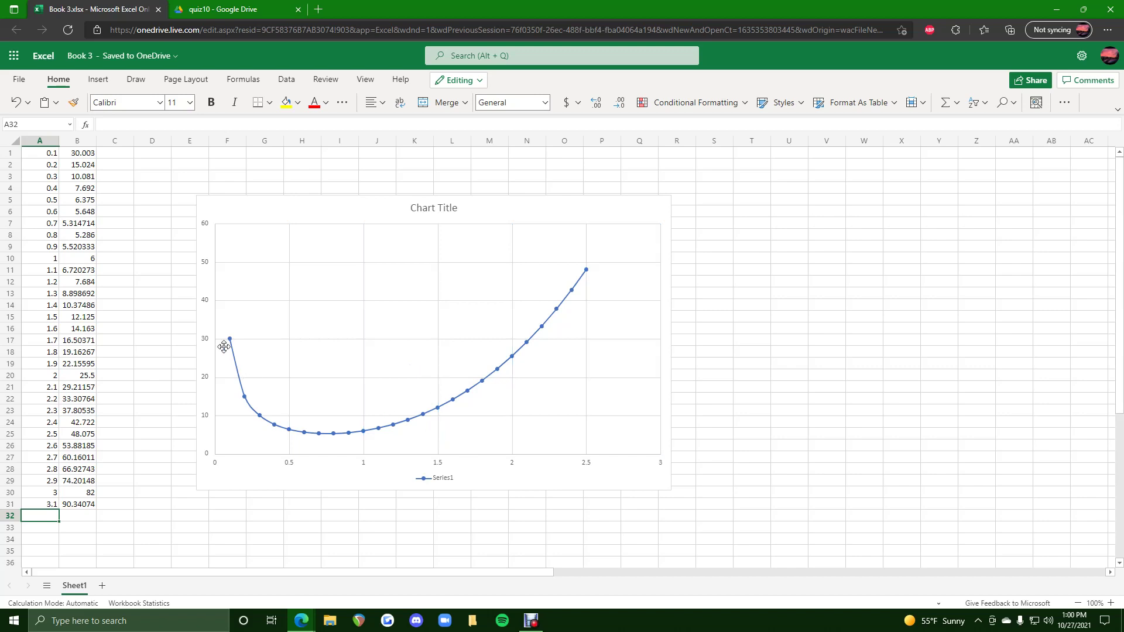
{"action": "left_click", "coordinate": [228, 9]}
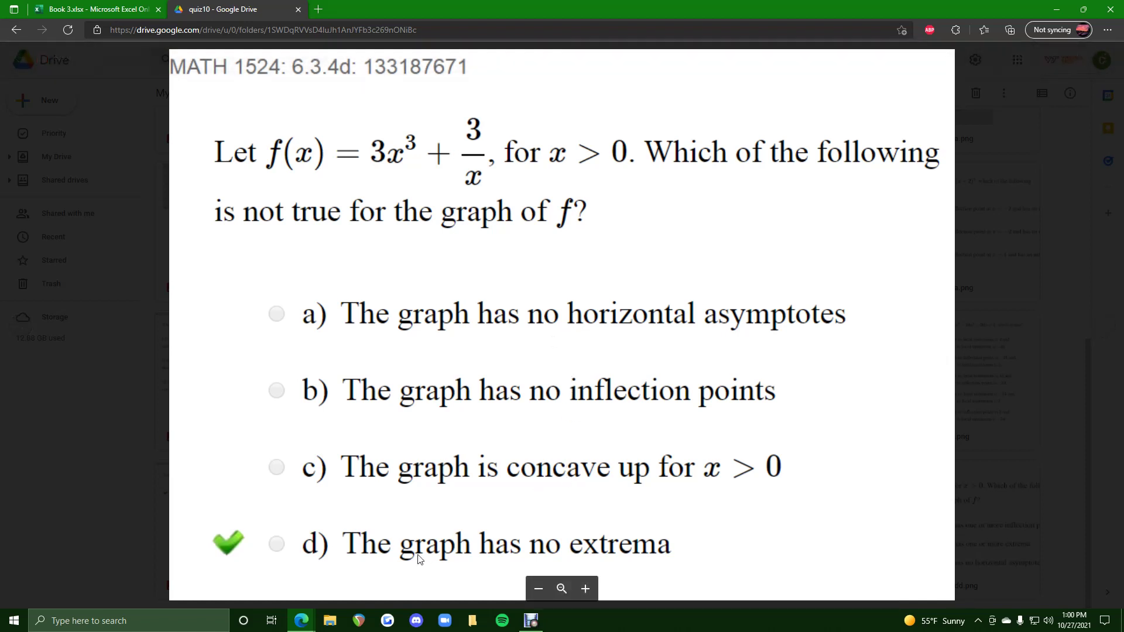
{"action": "mouse_move", "coordinate": [618, 565]}
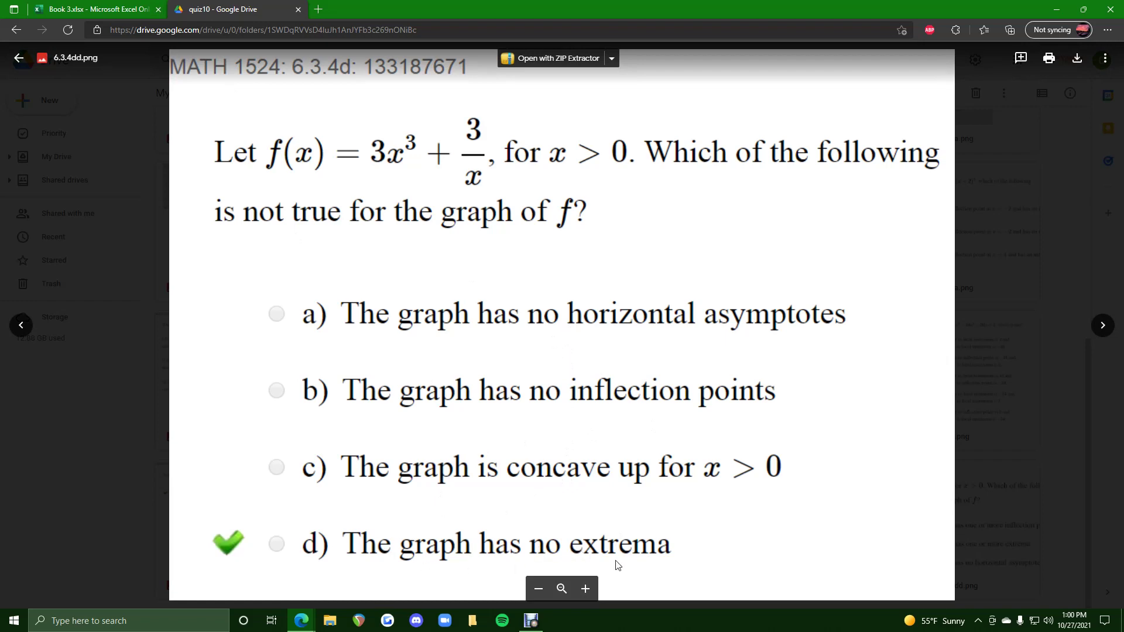
{"action": "left_click", "coordinate": [76, 7]}
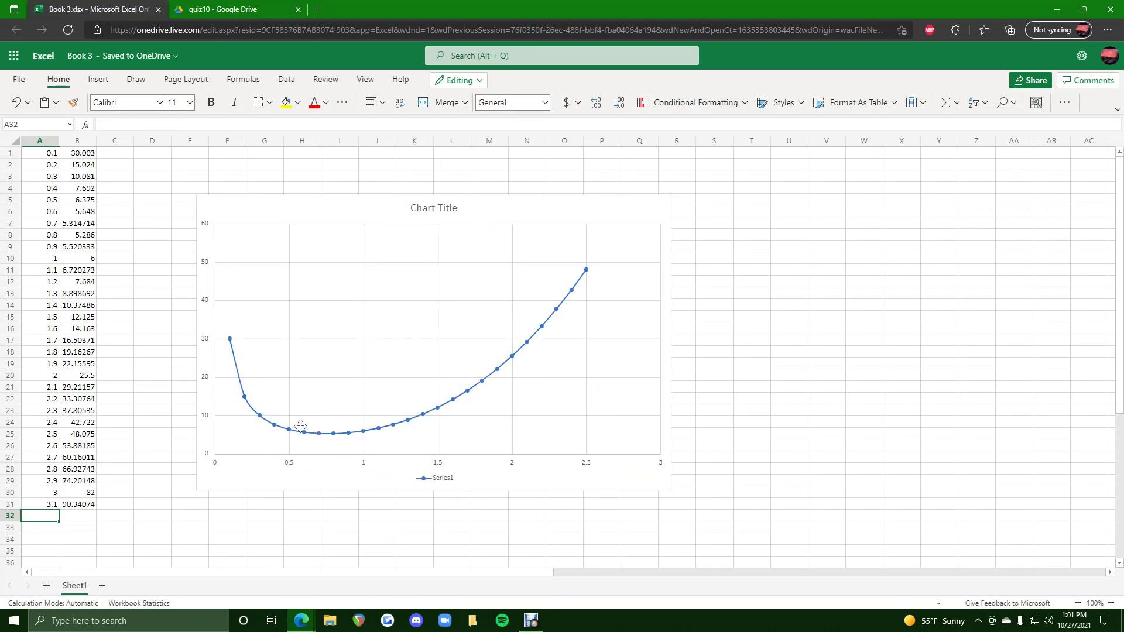
{"action": "left_click", "coordinate": [232, 9]}
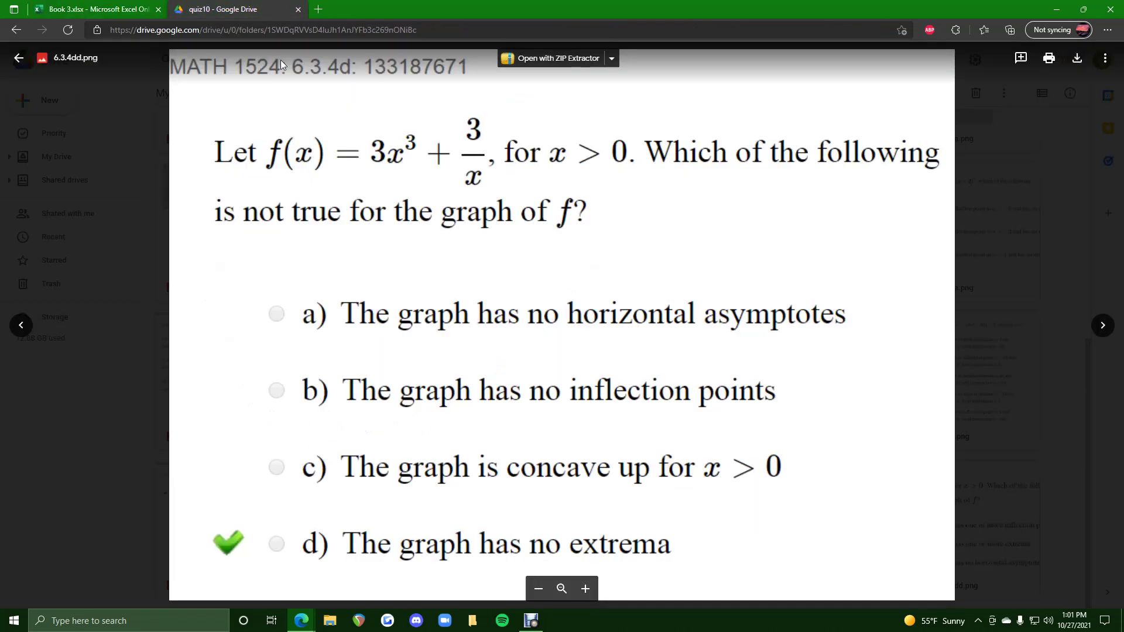